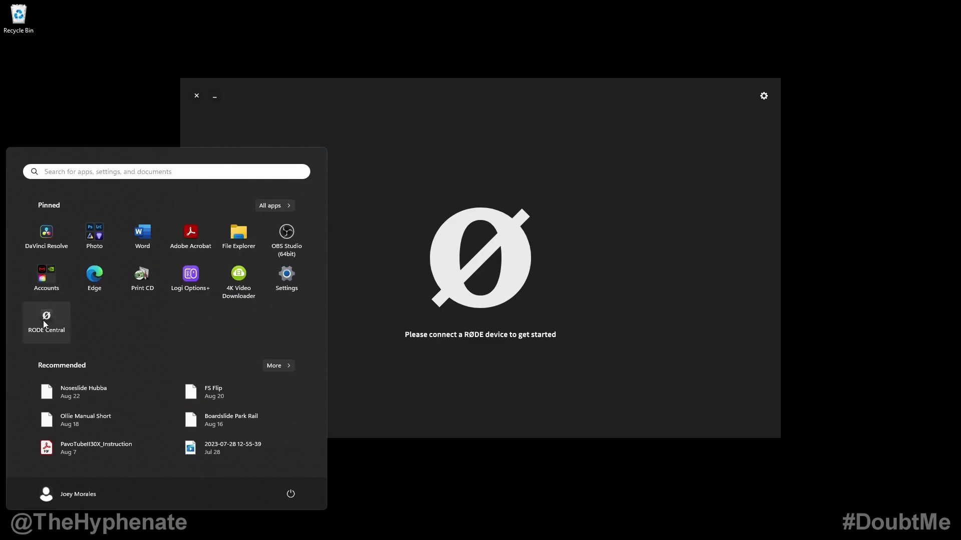
View the charge case's firmware settings, the second transmitter's recordings page and its settings
click(597, 206)
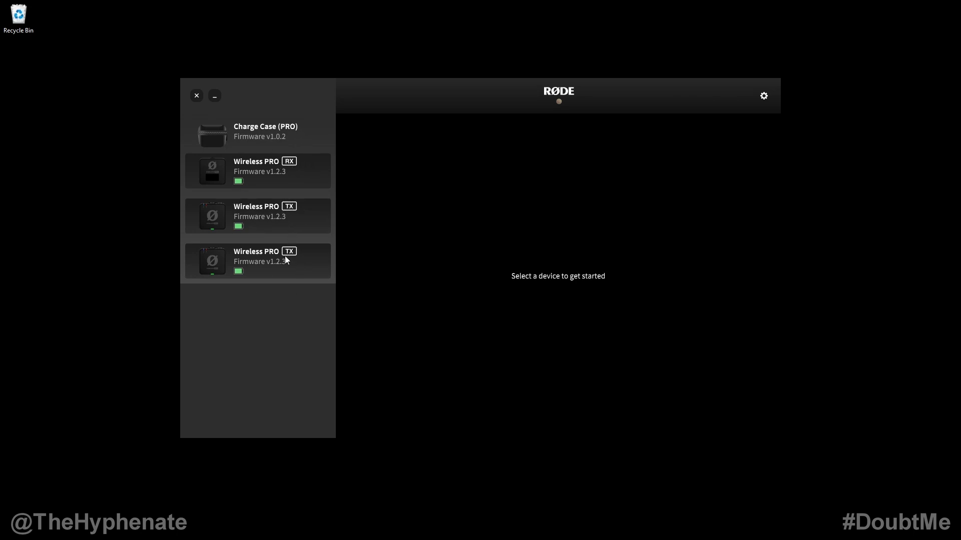
click(274, 142)
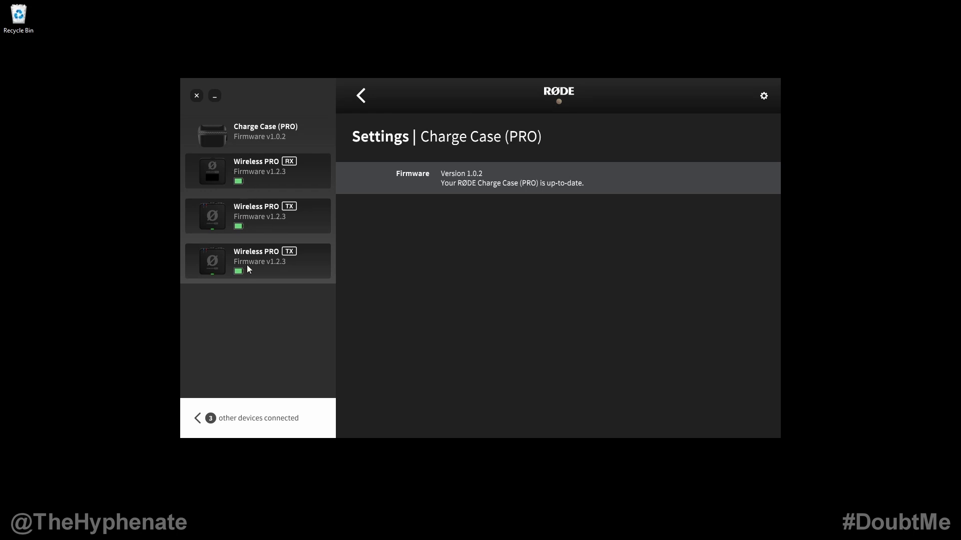
click(265, 248)
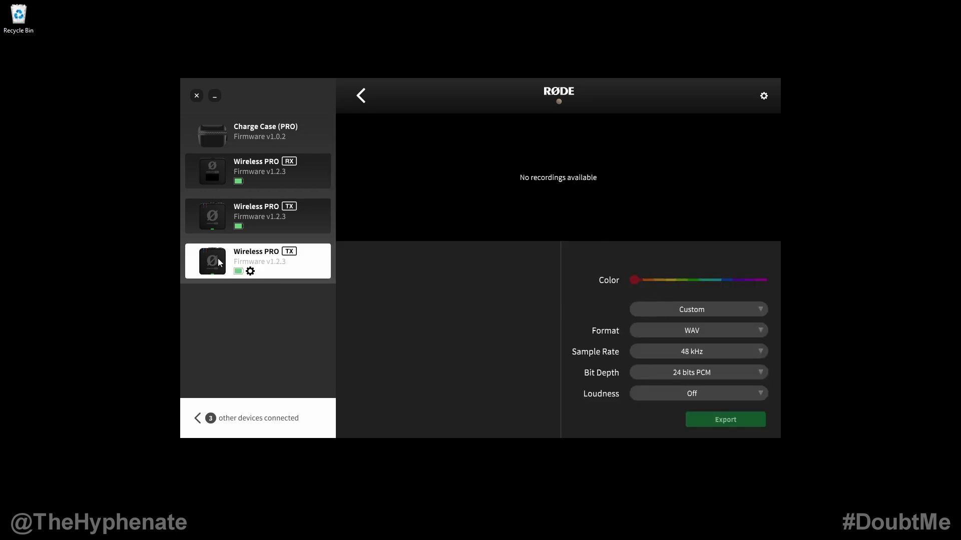
click(250, 271)
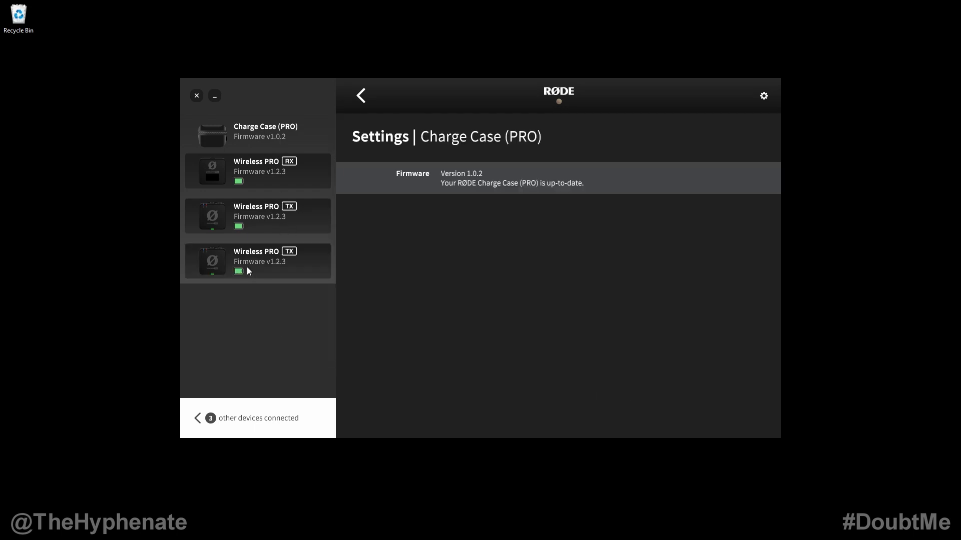
Check the available firmware updates for all connected devices from the general settings and close the update list
click(764, 97)
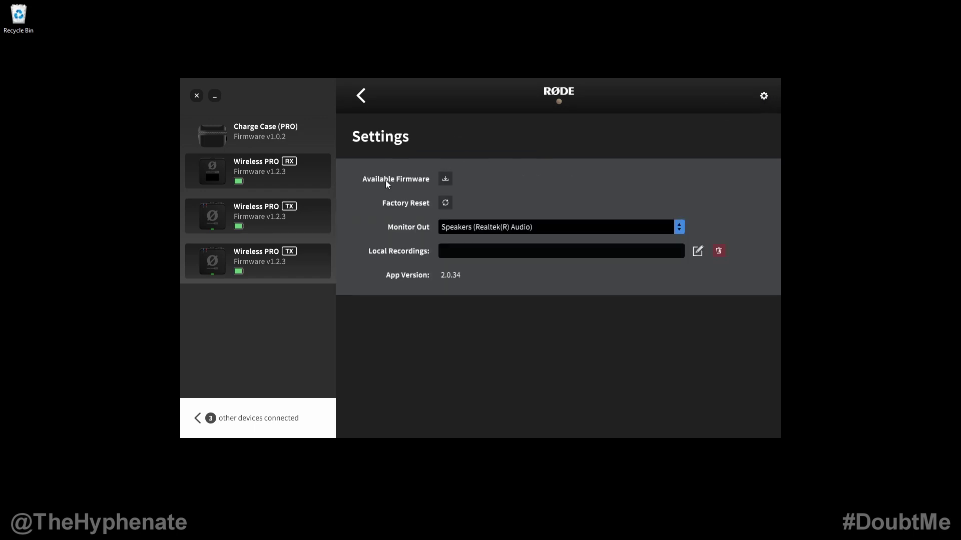
click(449, 181)
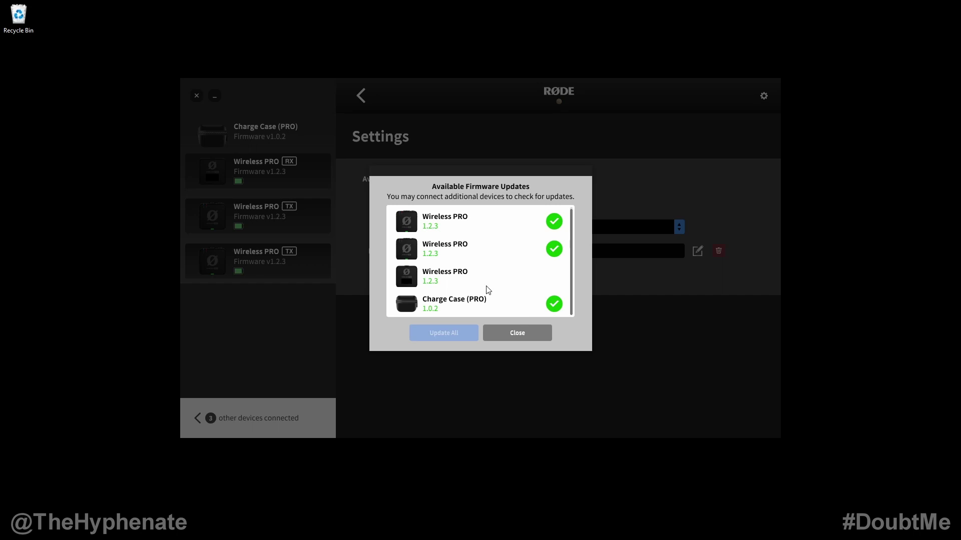
click(516, 333)
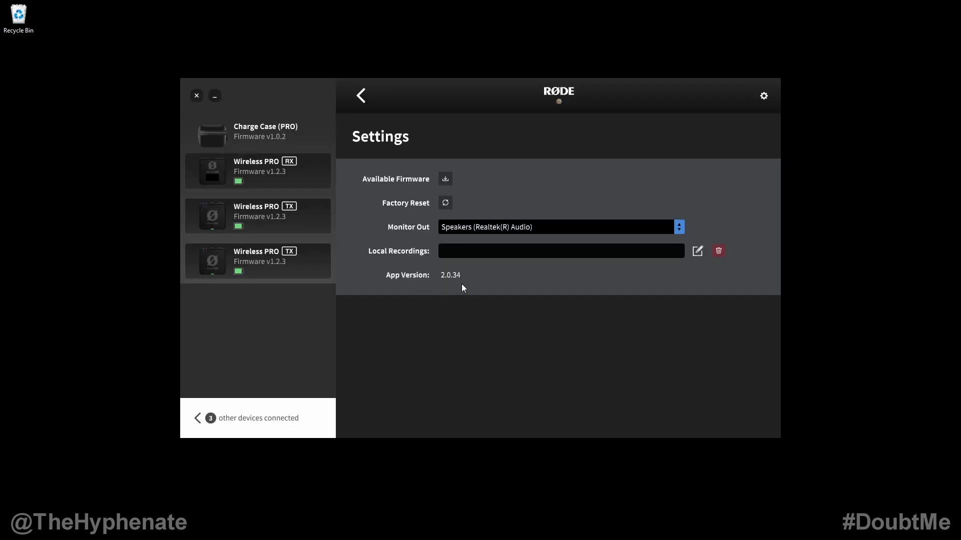
View the folder selection for local recordings, cancel it, and return to the device overview
click(466, 255)
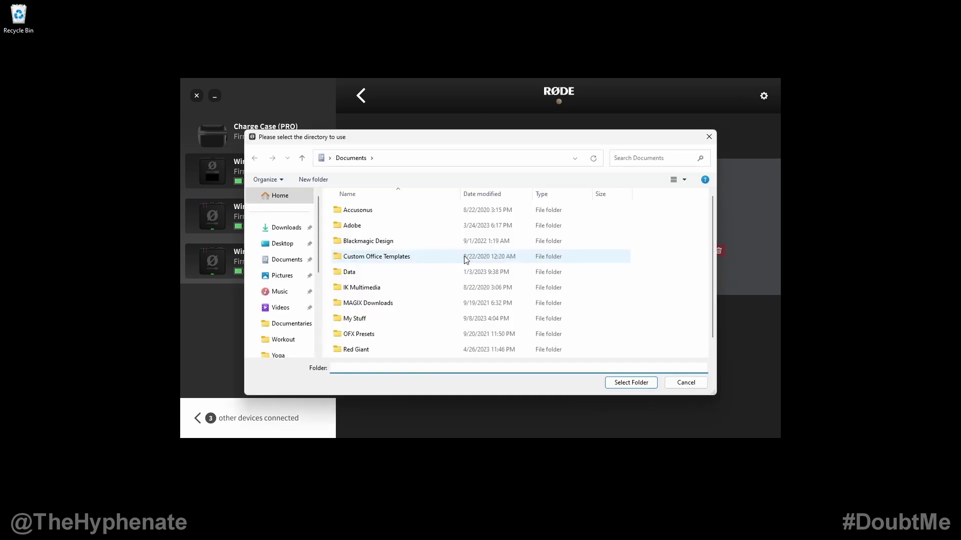
key(Escape)
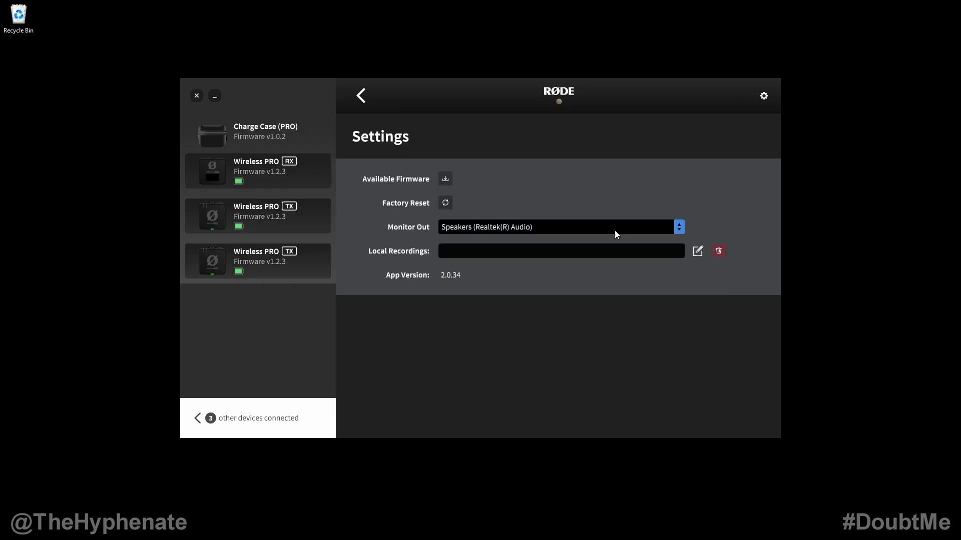
click(361, 95)
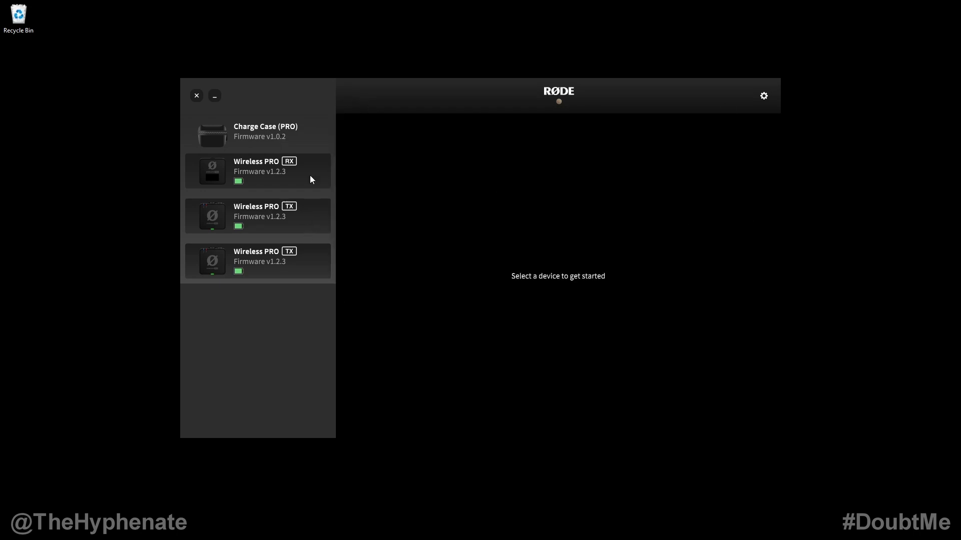
Compare the Merged, Split and Safety routing modes in the Wireless PRO receiver's settings and apply Merged
click(271, 178)
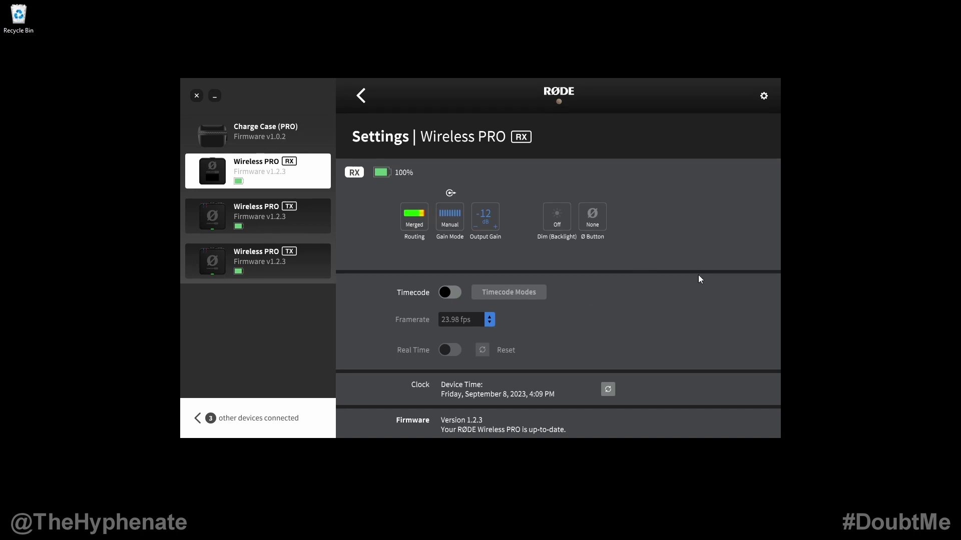
click(412, 220)
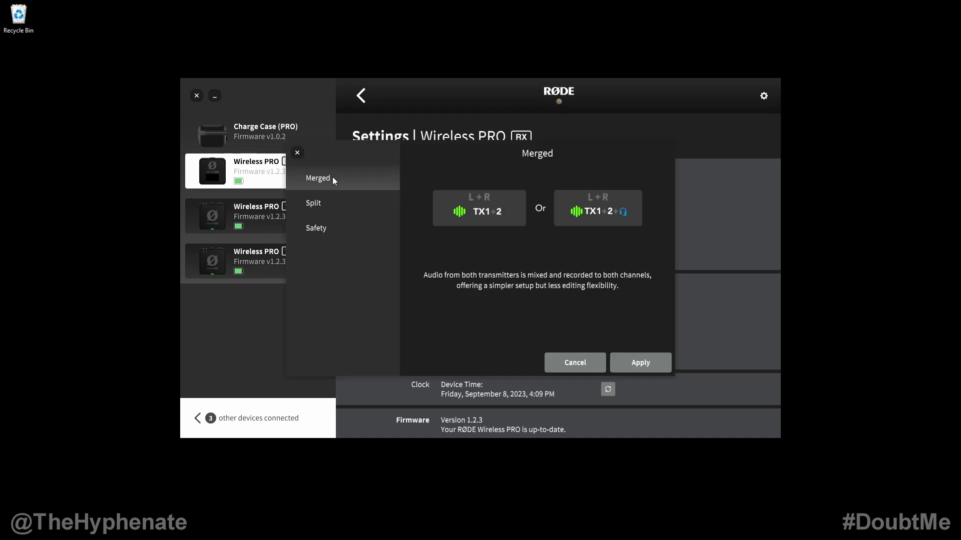
click(335, 202)
click(335, 235)
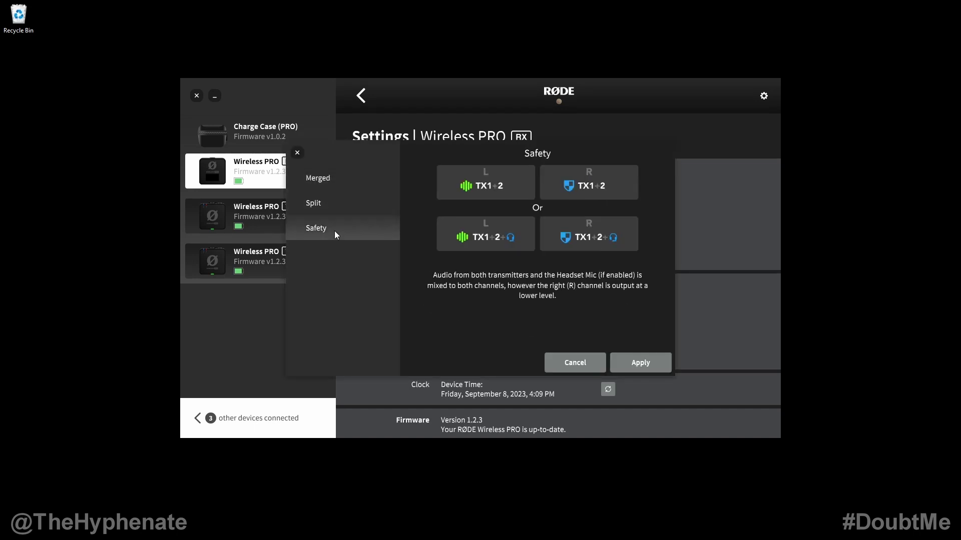
click(335, 179)
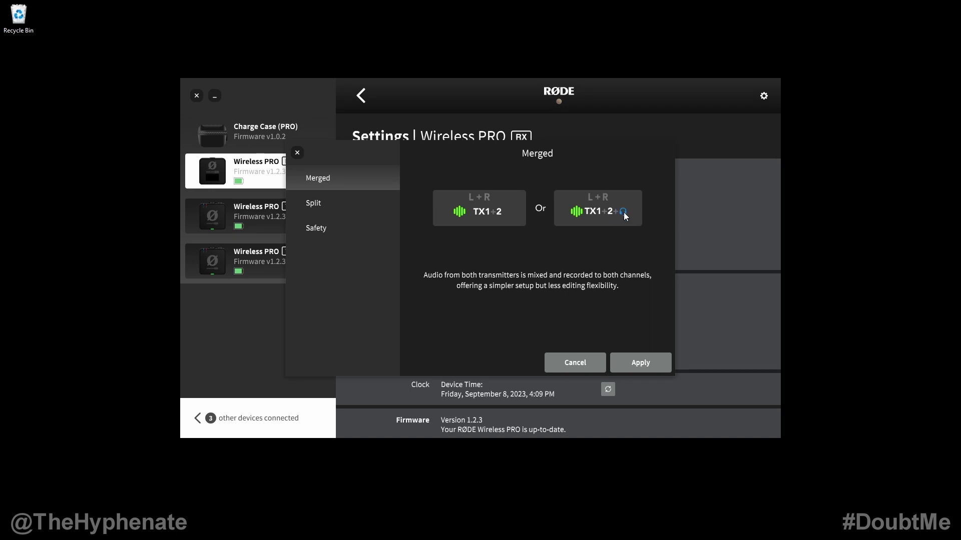
click(352, 207)
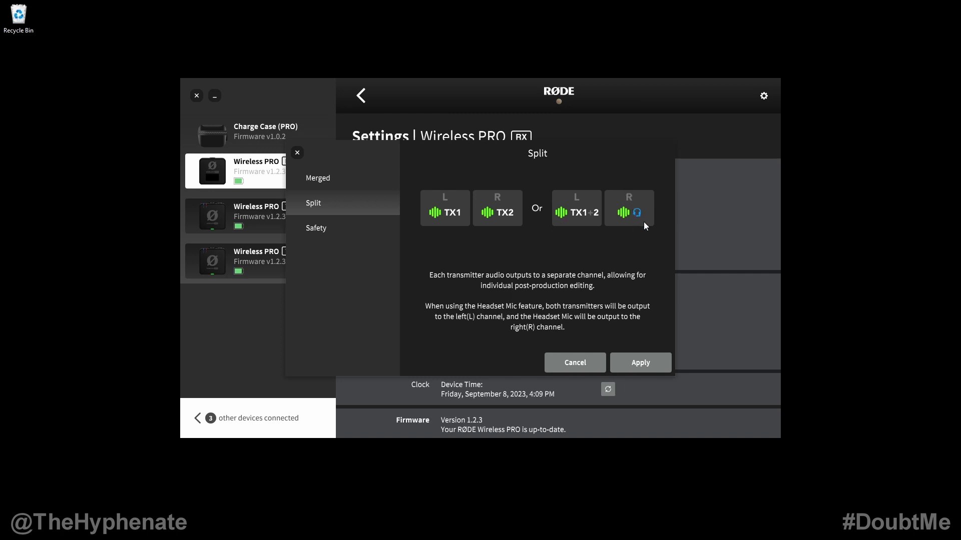
click(316, 228)
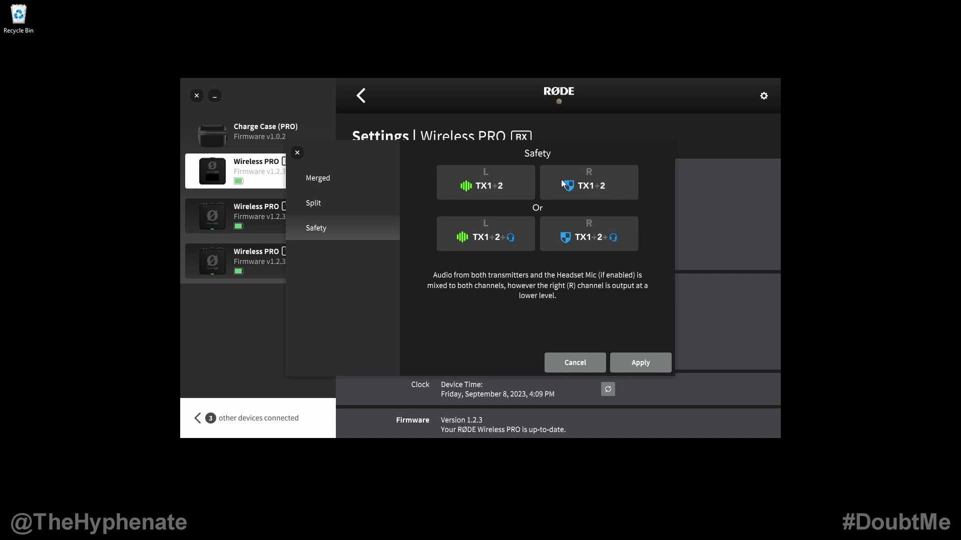
key(Up)
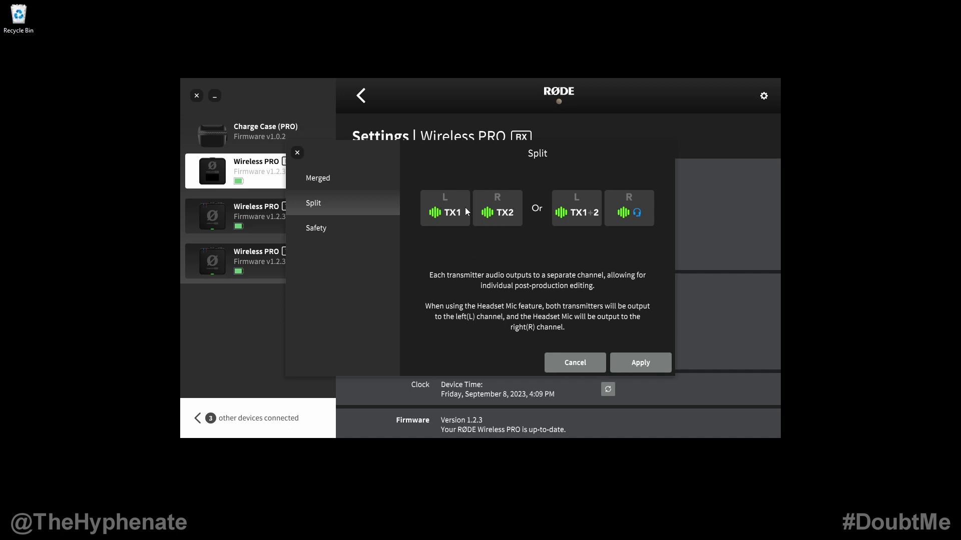
click(322, 182)
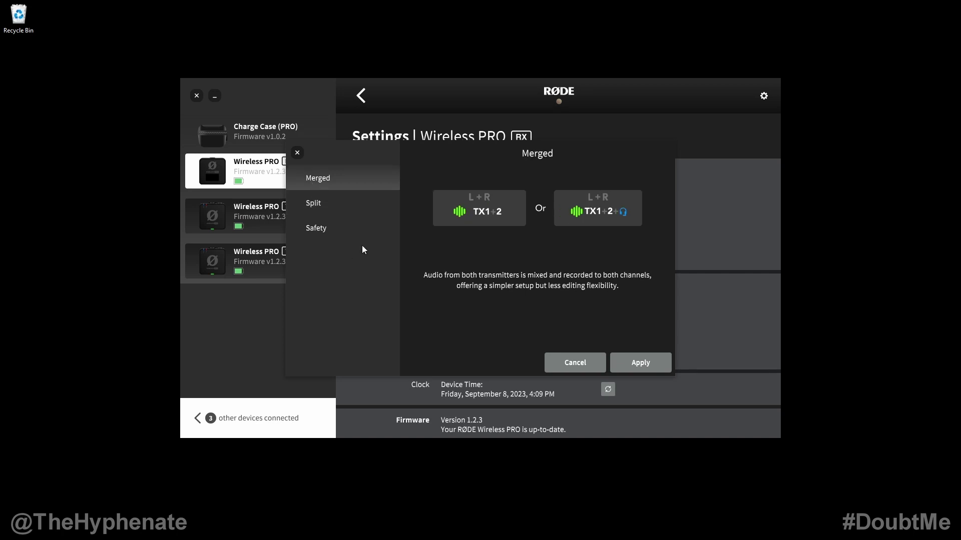
click(646, 365)
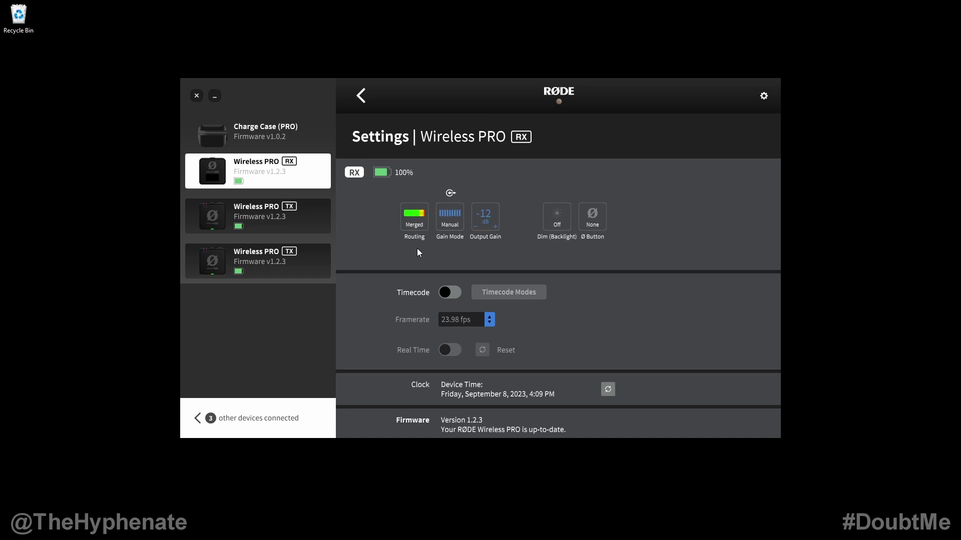
Review the receiver's gain mode options, choosing Manual first and switching to Preset
click(452, 218)
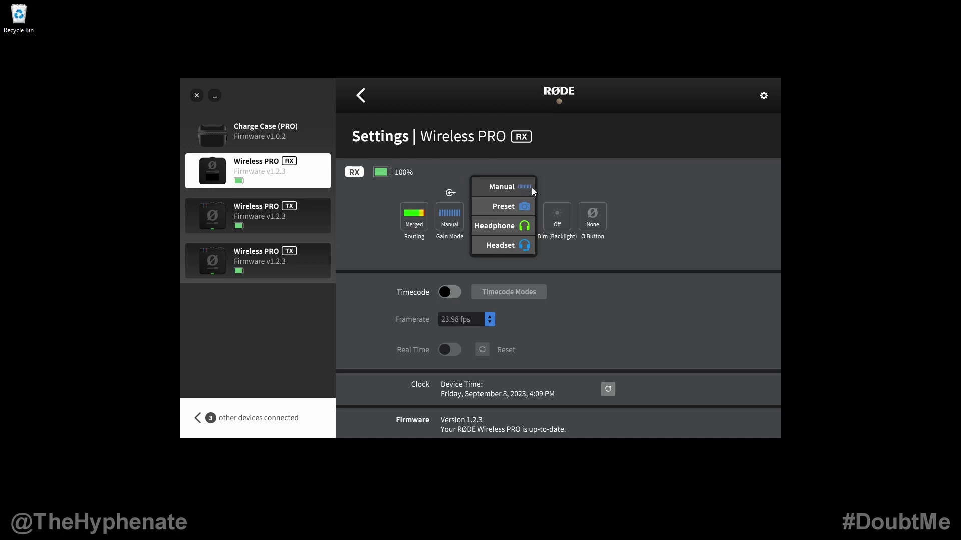
click(531, 187)
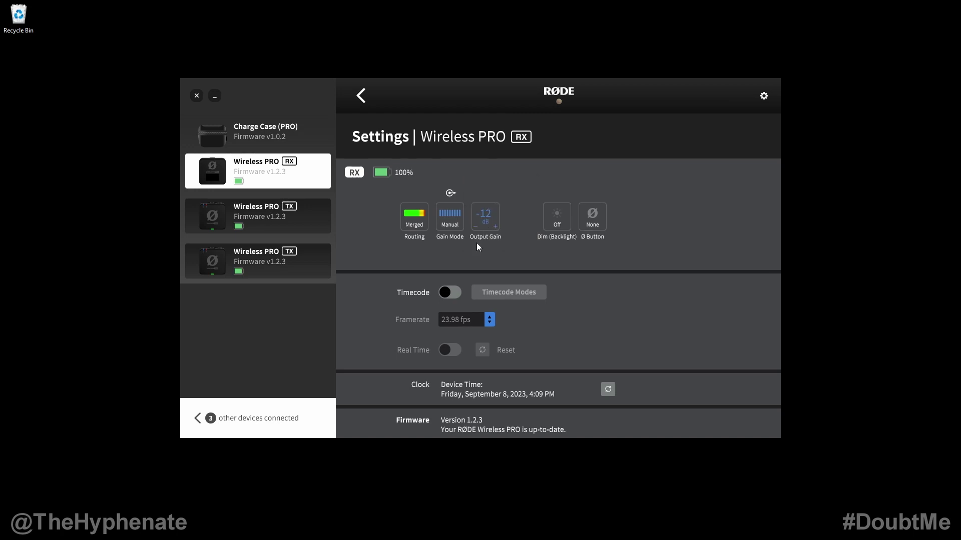
click(489, 214)
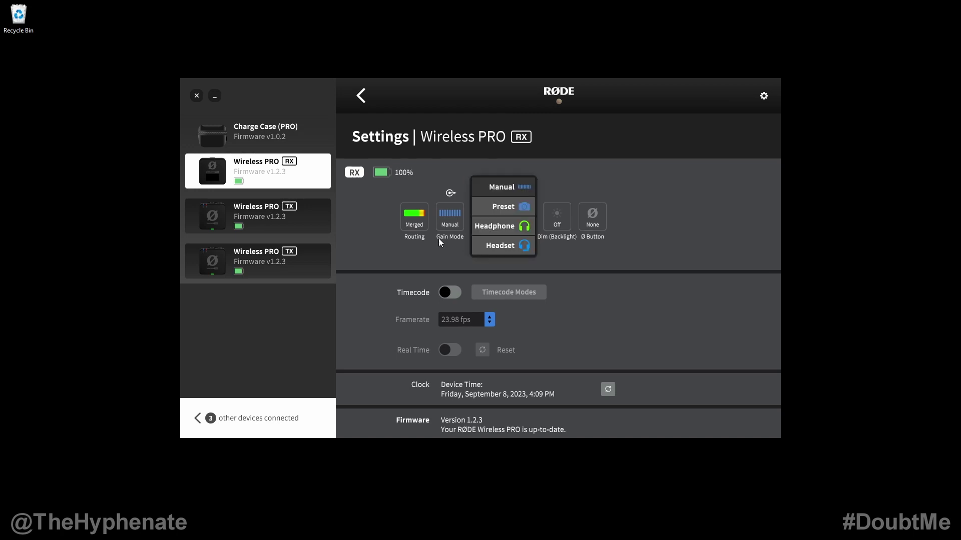
click(505, 206)
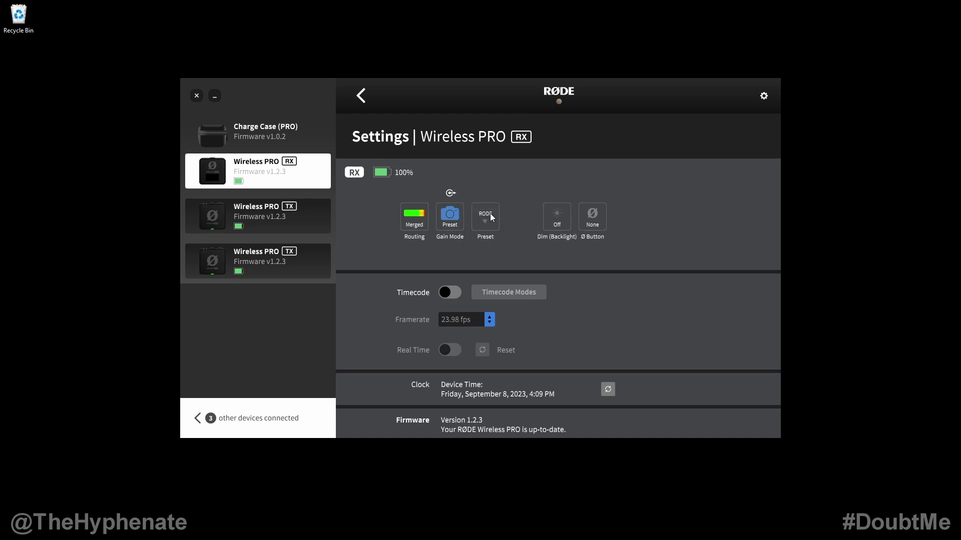
Examine the saved gain presets and the Sony camera models offered for a new preset, and cancel adding one
click(484, 214)
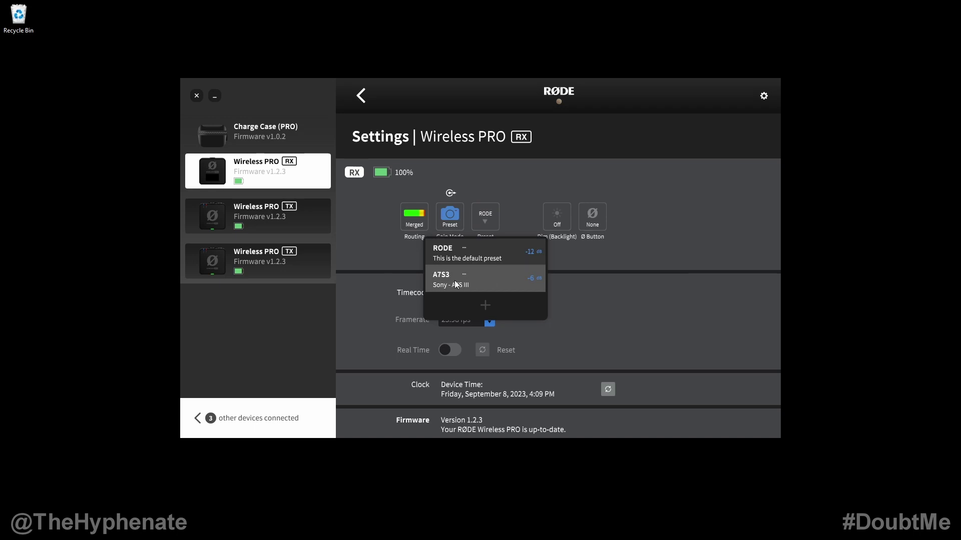
click(487, 305)
click(468, 230)
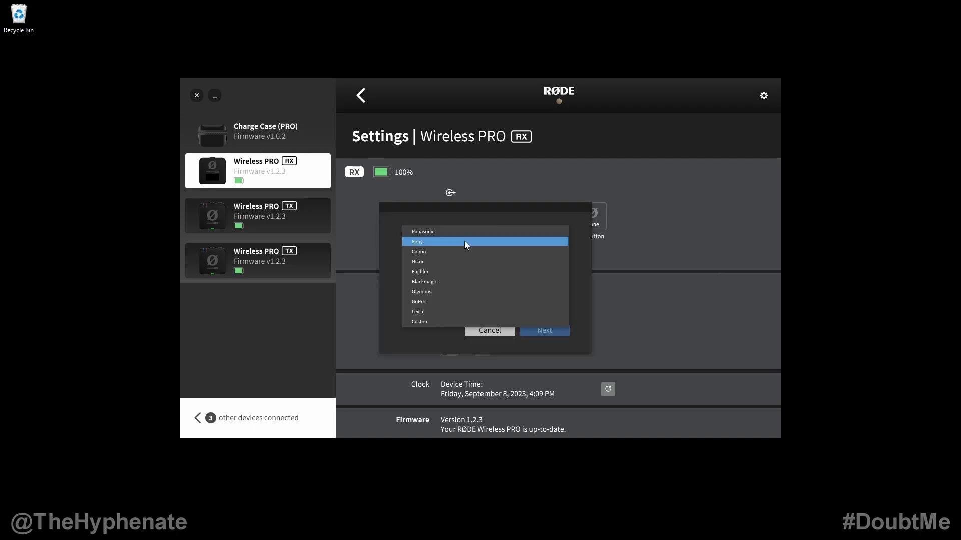
click(452, 244)
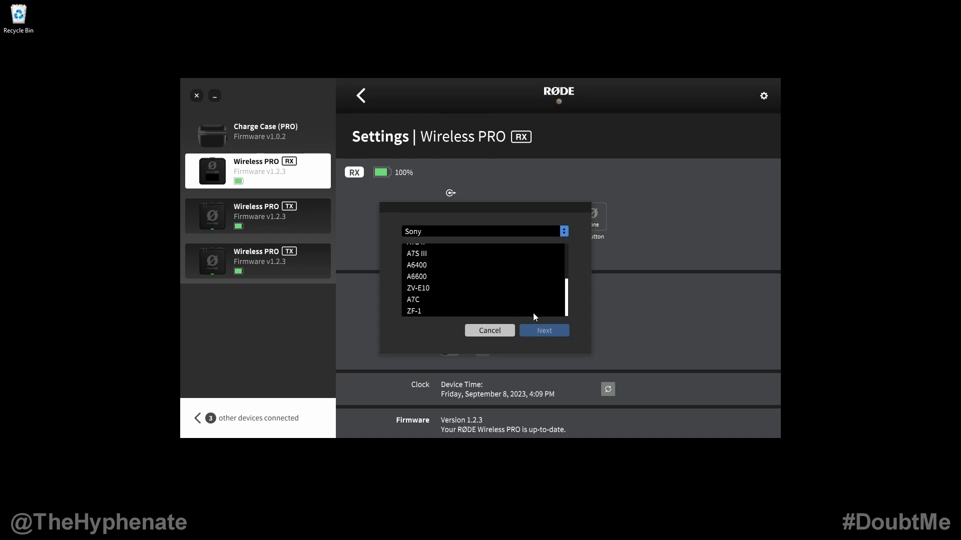
click(501, 329)
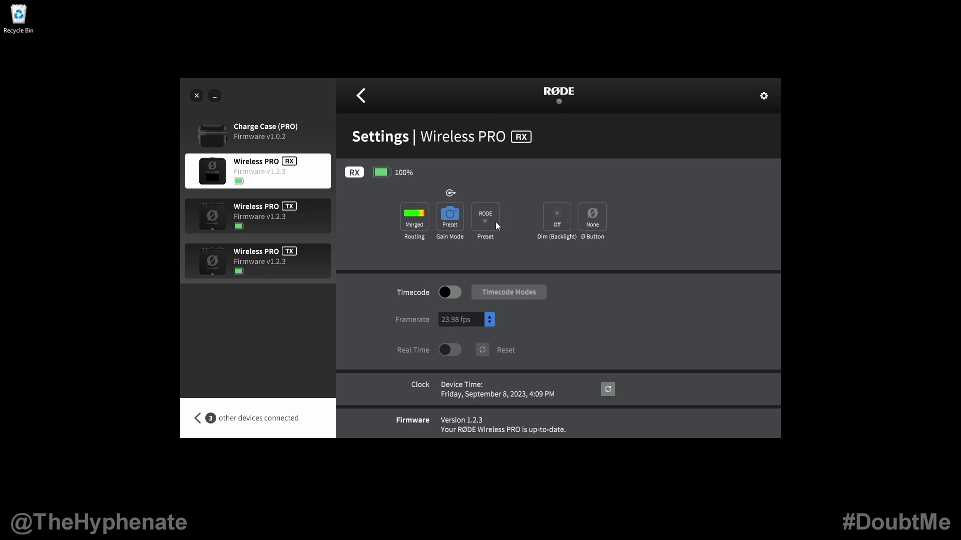
Return the receiver's gain mode to Manual, try Headset mode to examine its options, and restore Manual
click(495, 223)
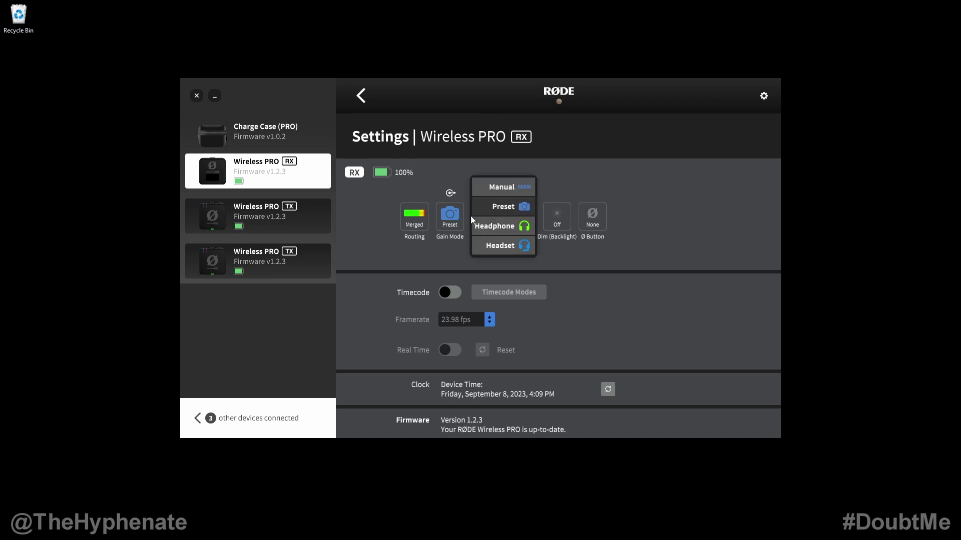
click(516, 186)
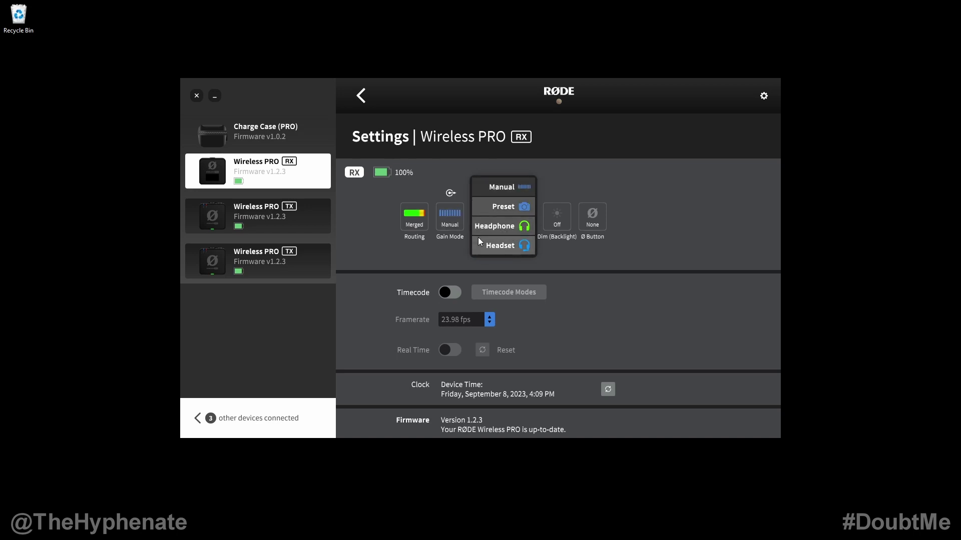
click(509, 245)
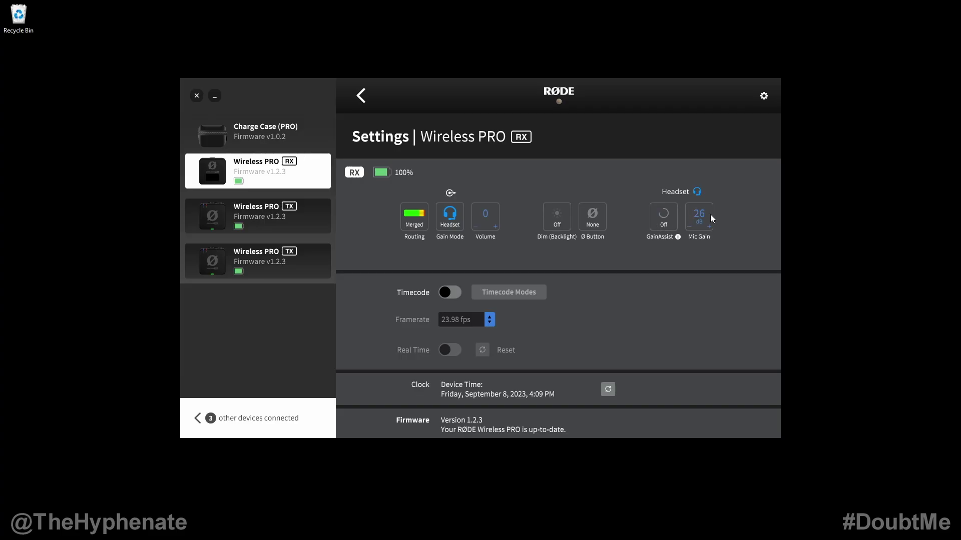
click(453, 215)
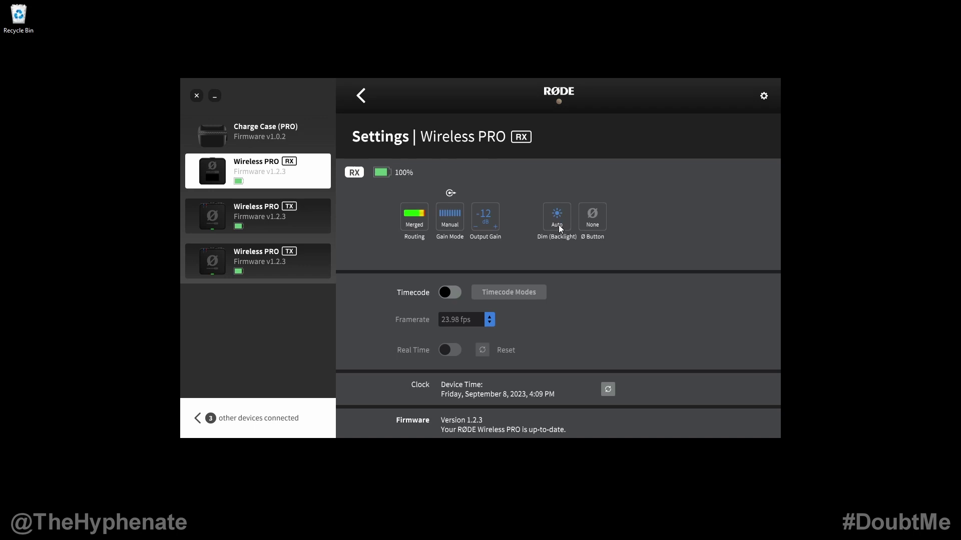
Assign the Record function to the receiver's Ø button and enable timecode
click(596, 217)
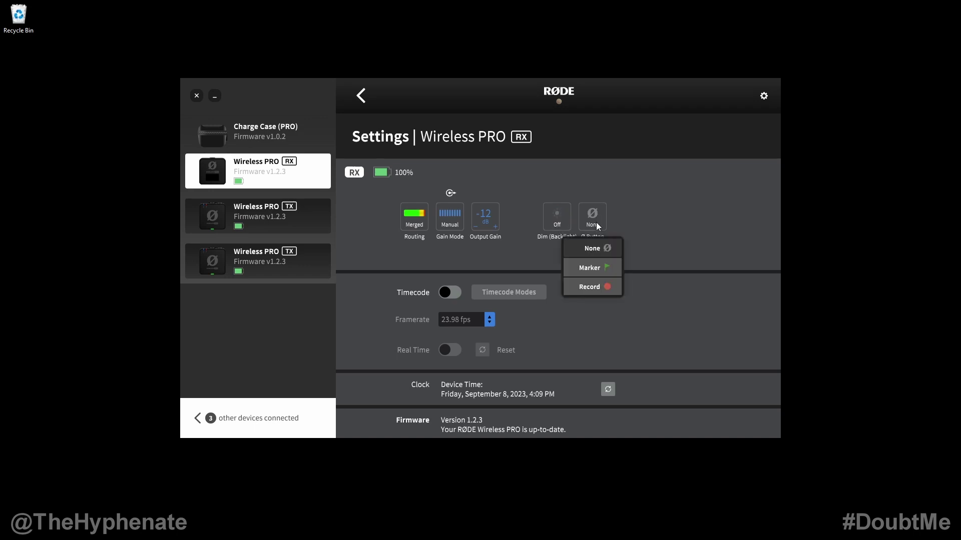
click(602, 289)
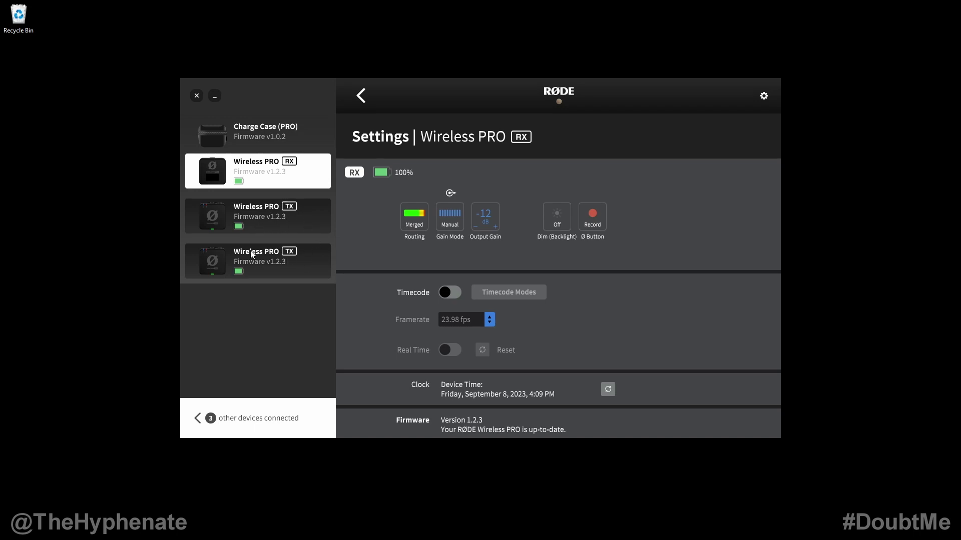
scroll(470, 289, down, 1)
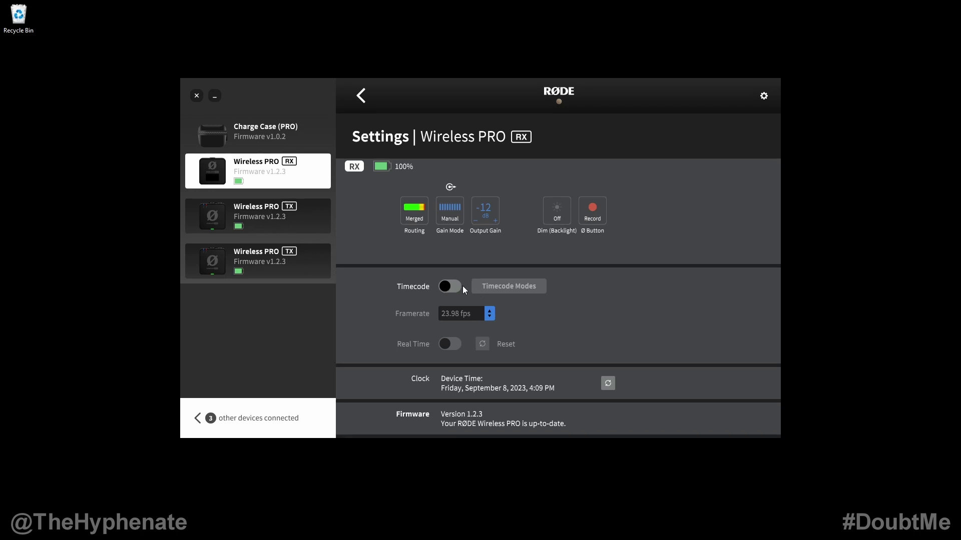
click(448, 287)
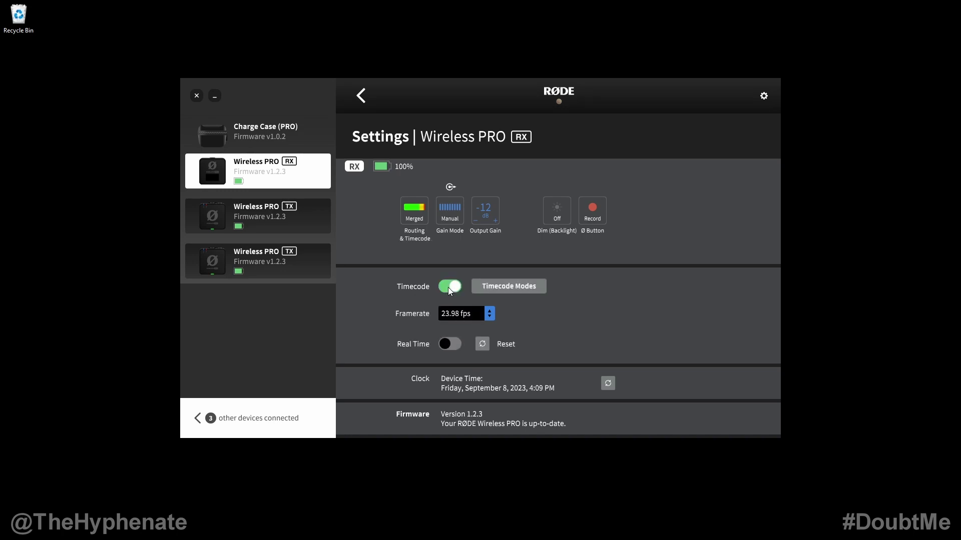
Examine the framerate options available for the receiver's timecode and keep 23.98 fps
click(477, 311)
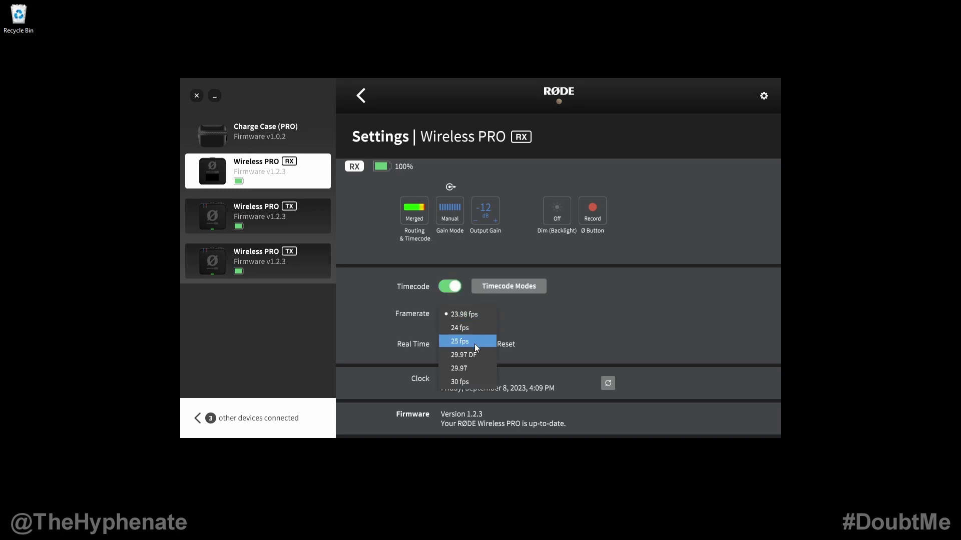
click(483, 314)
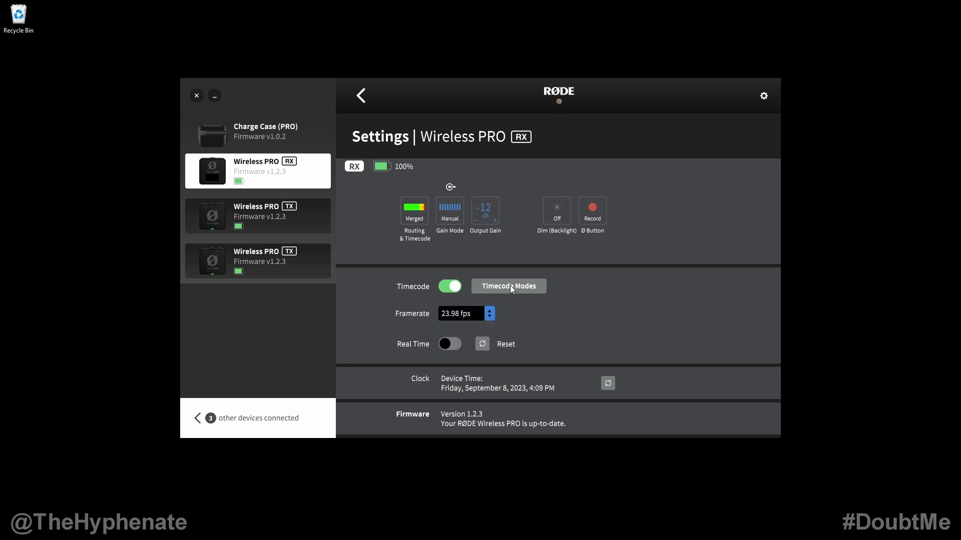
Try the Timecode 1 mode on the receiver with Show Mode on Wireless PRO enabled, and restore Merged routing
click(522, 287)
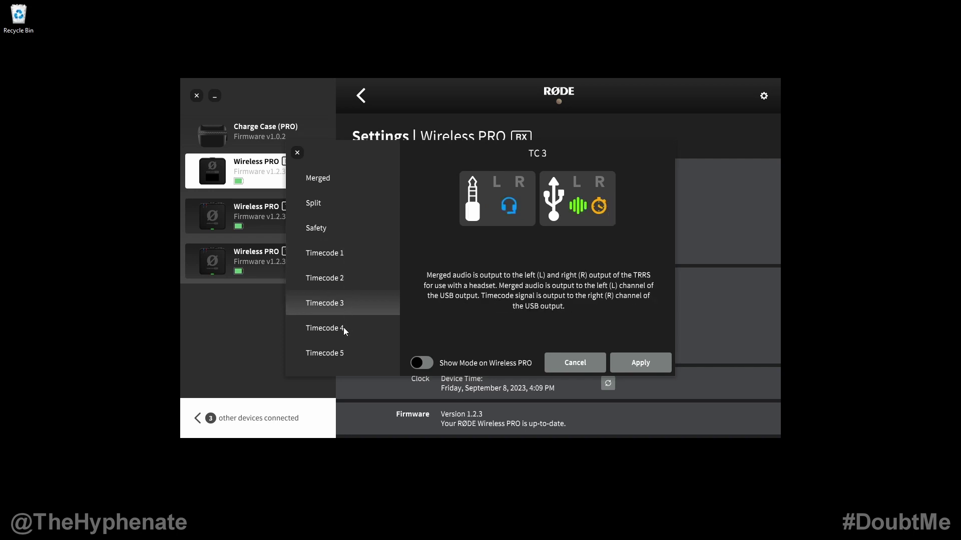
click(350, 259)
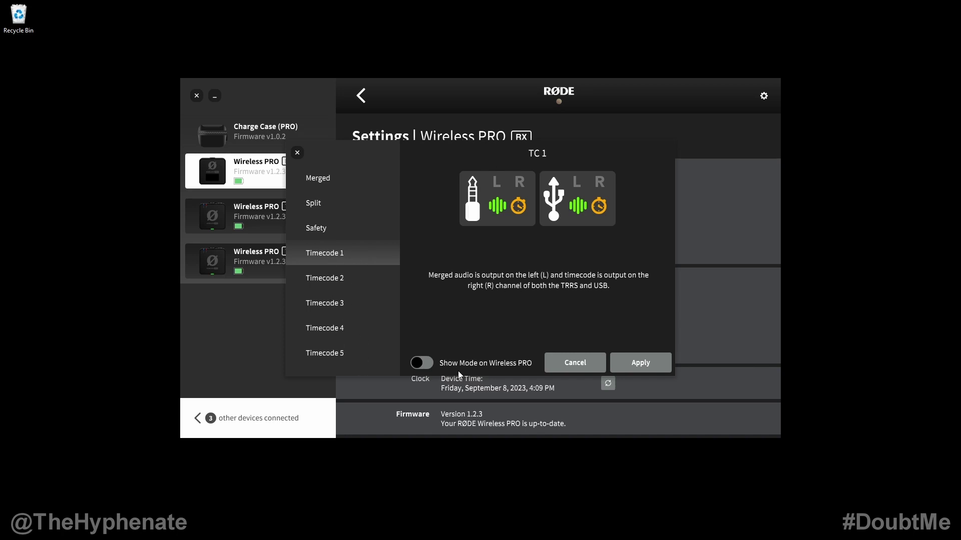
click(425, 365)
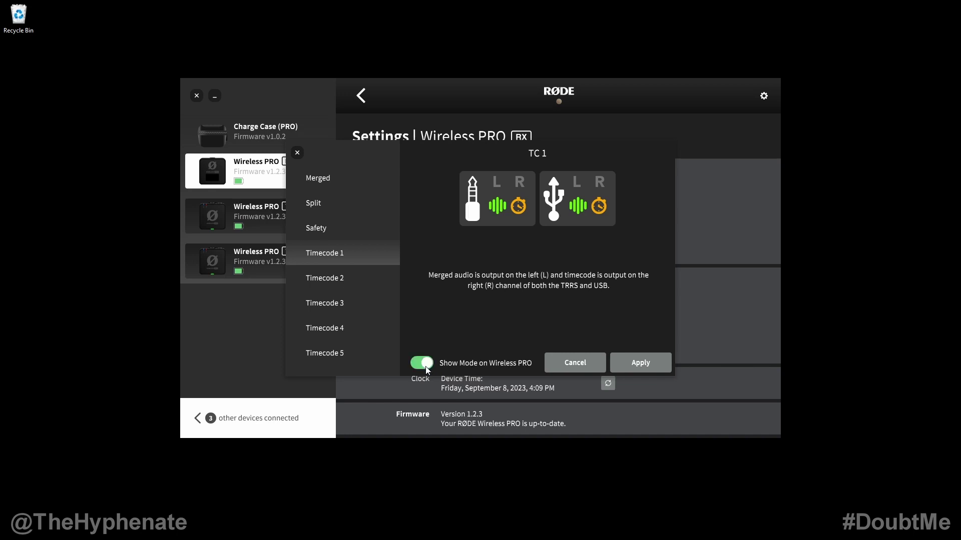
click(650, 365)
click(413, 215)
click(331, 181)
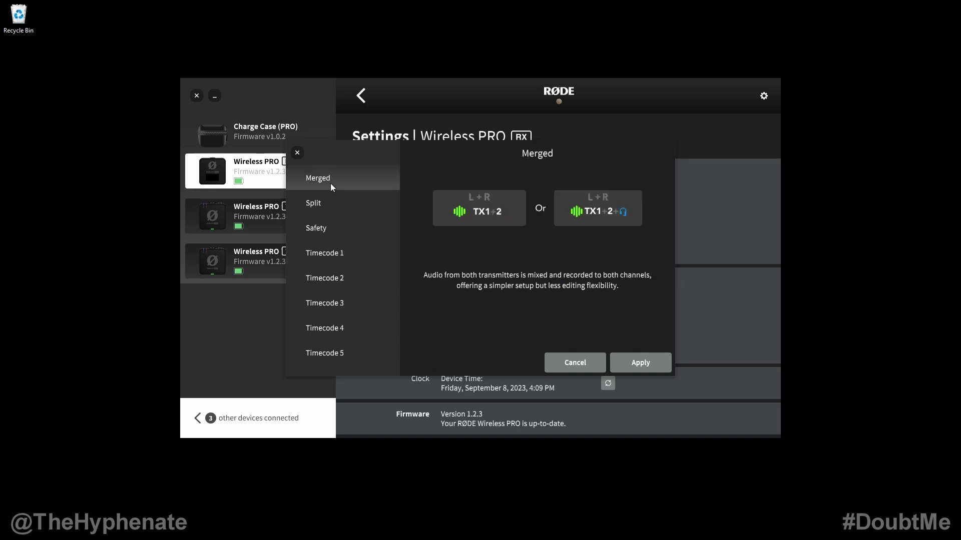
click(637, 364)
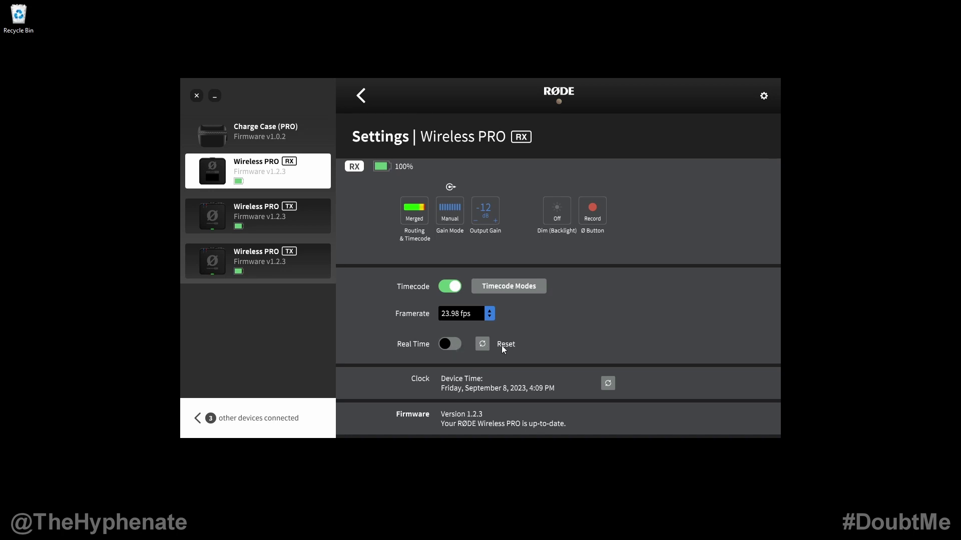
Open recording REC00001 on the first transmitter to examine its waveform and export options, and deselect it
click(244, 215)
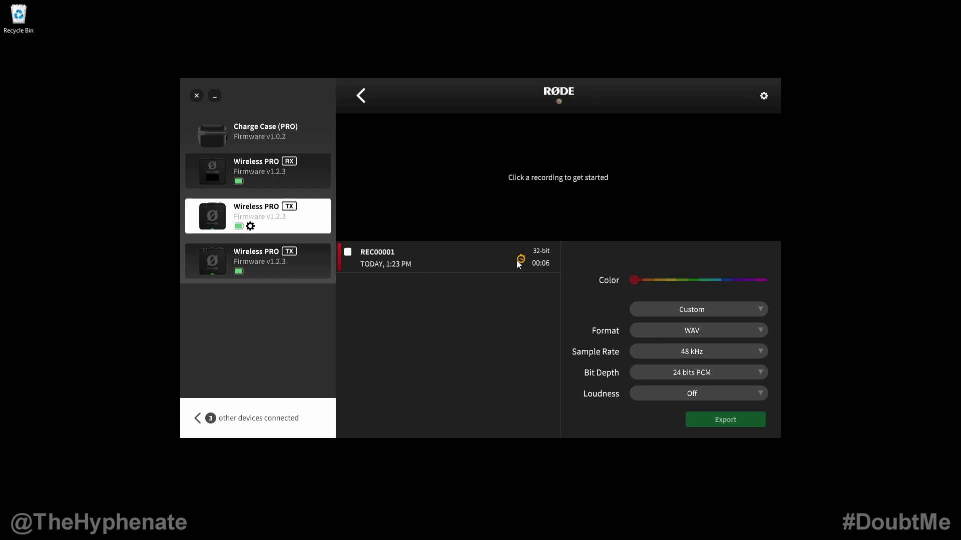
click(258, 258)
click(491, 268)
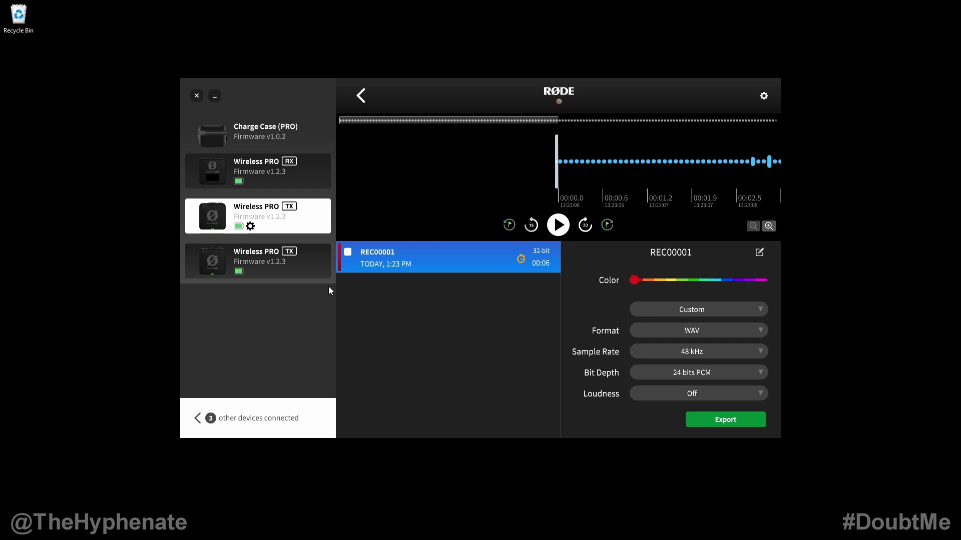
click(521, 291)
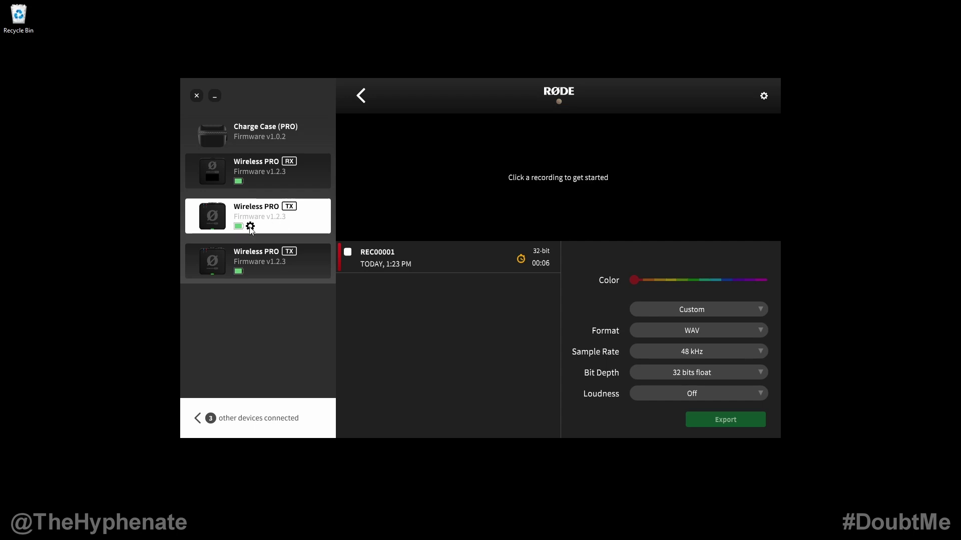
Open the first transmitter's settings and assign the Mute function to its Ø button
click(251, 227)
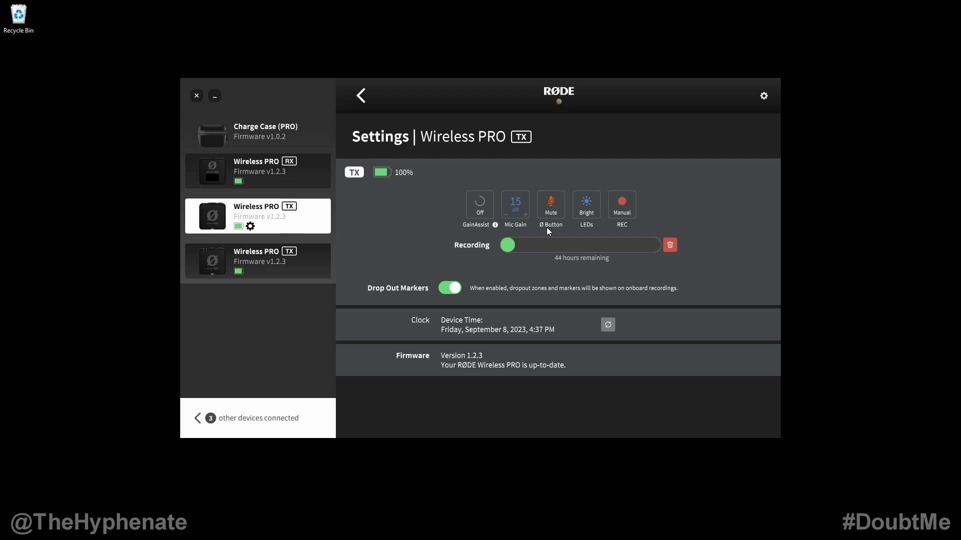
click(549, 210)
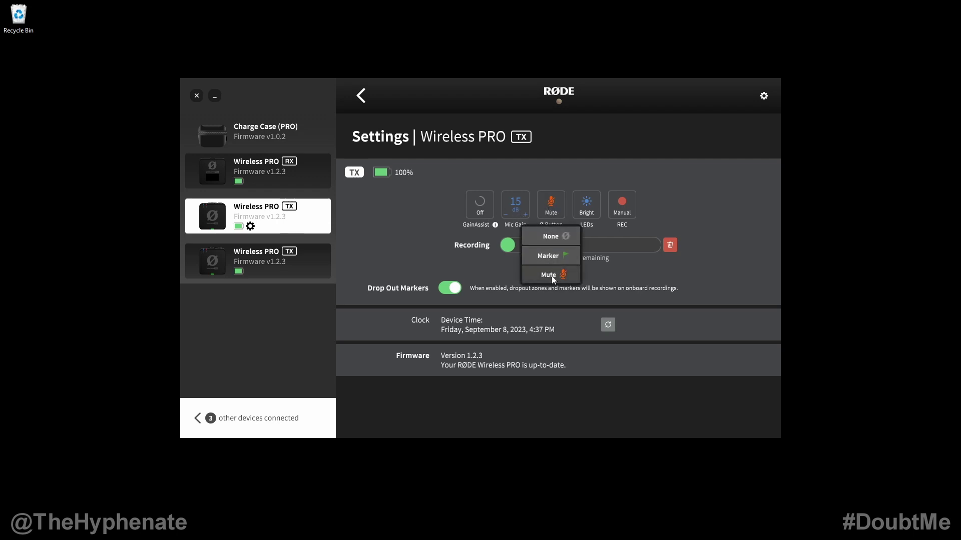
click(551, 276)
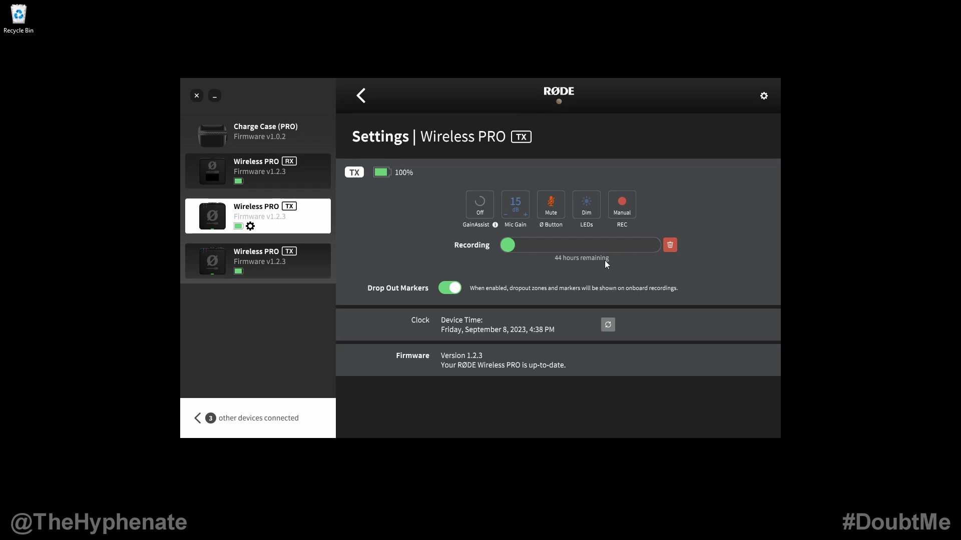
Delete all recordings stored on the first transmitter
click(670, 245)
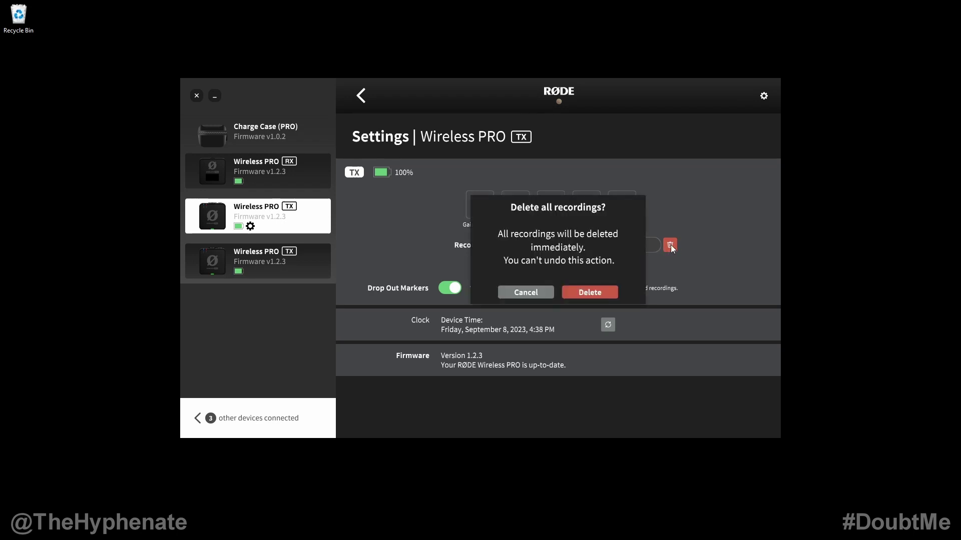
click(587, 293)
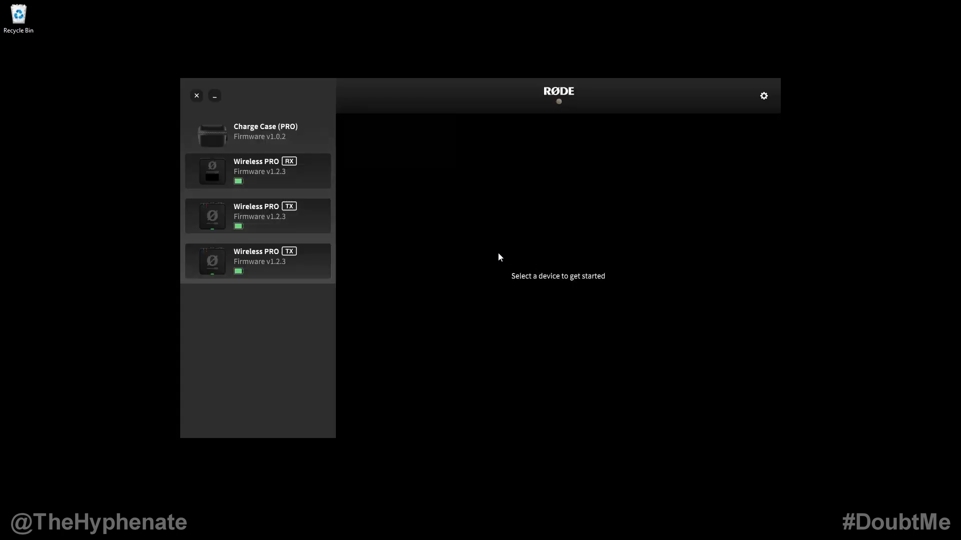
Check the recordings lists of both transmitters and return to the first transmitter's settings
click(250, 217)
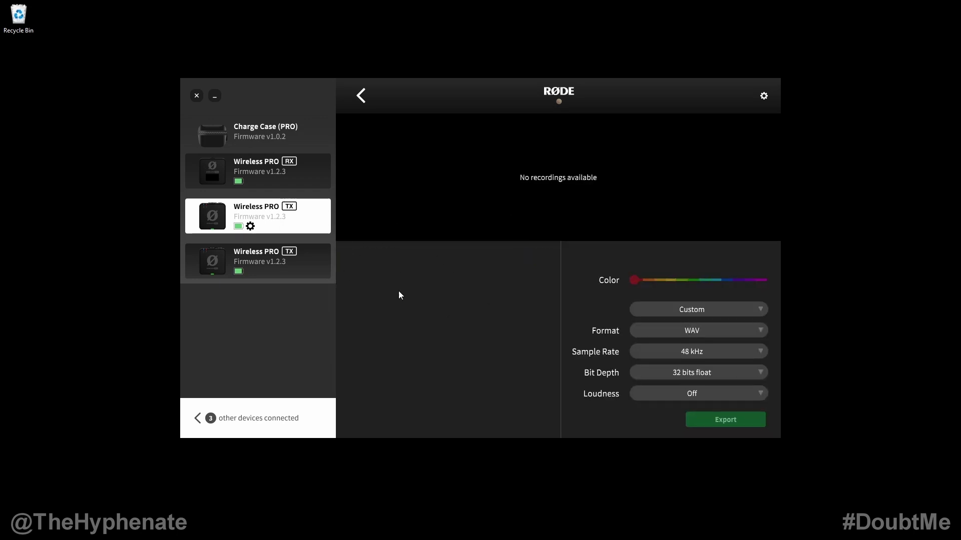
click(295, 267)
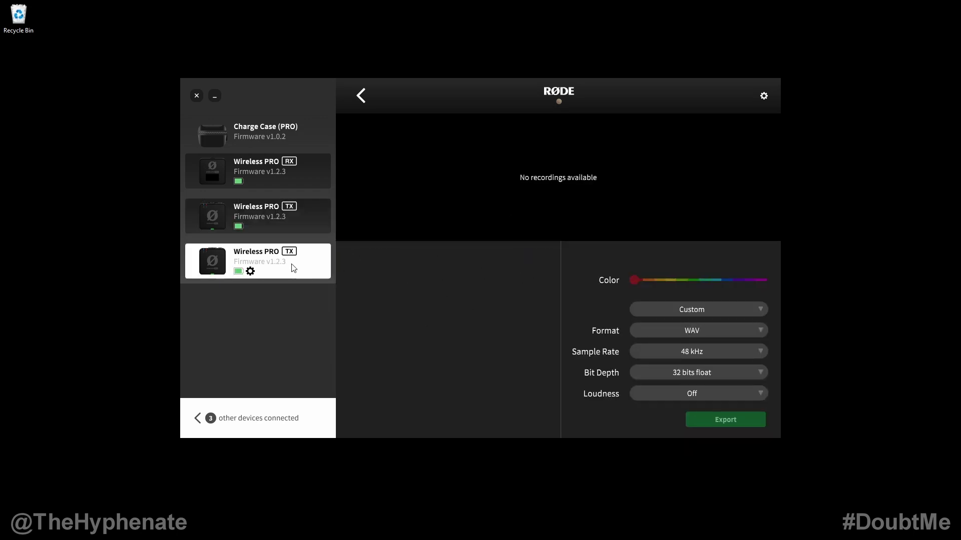
click(285, 224)
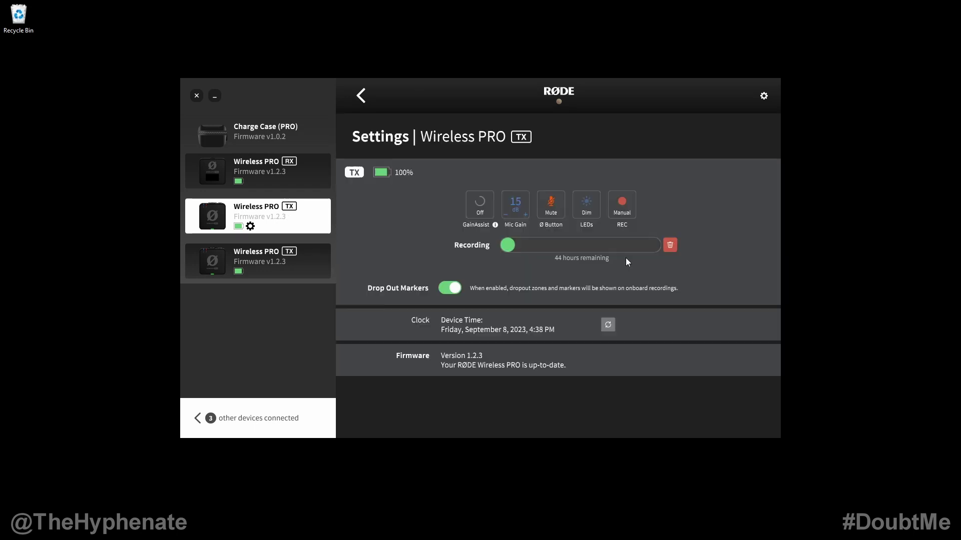